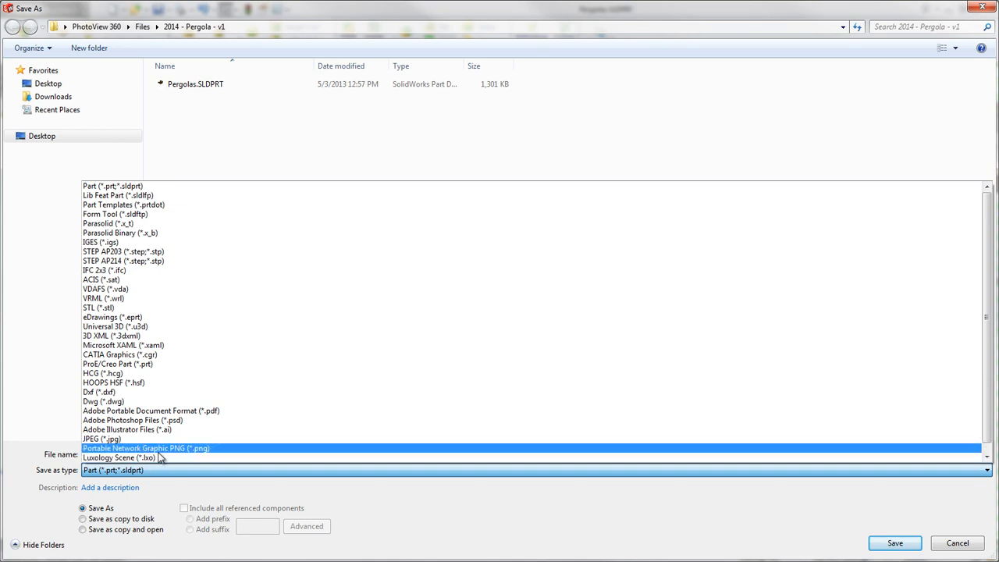
Save the pergola part as Pergolas.PNG with the background removed, and close the image viewer after saving
left_click(224, 449)
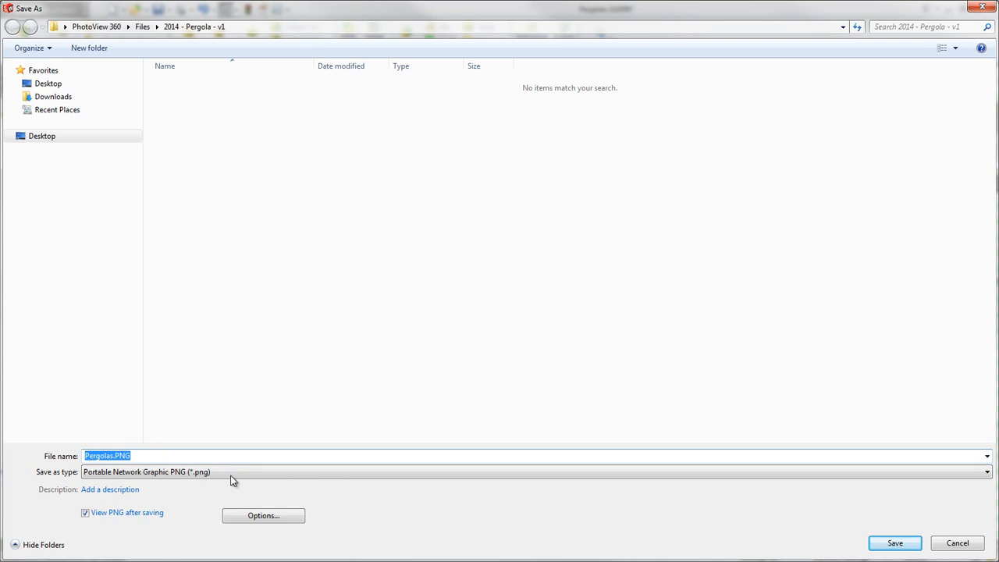
left_click(245, 517)
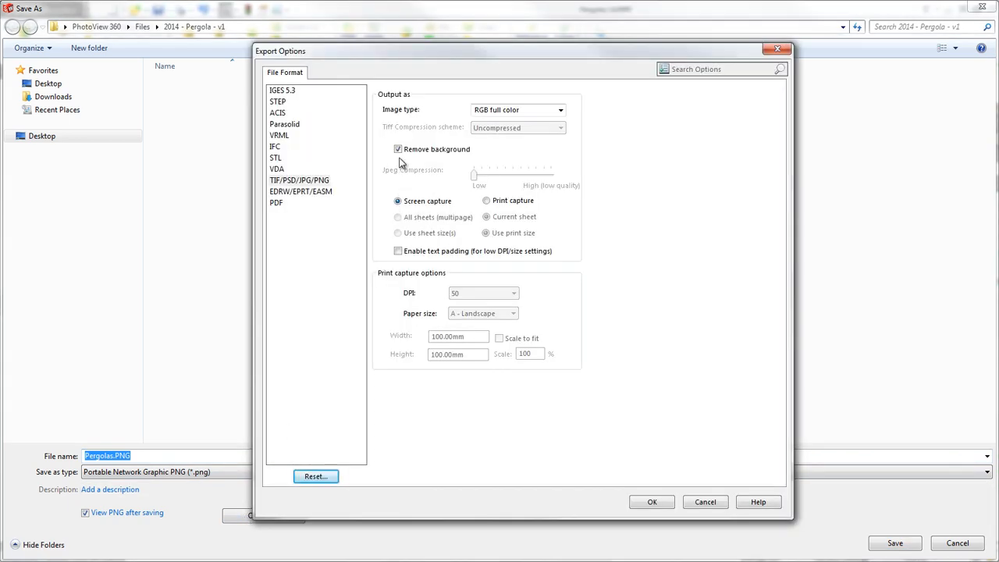
left_click(649, 502)
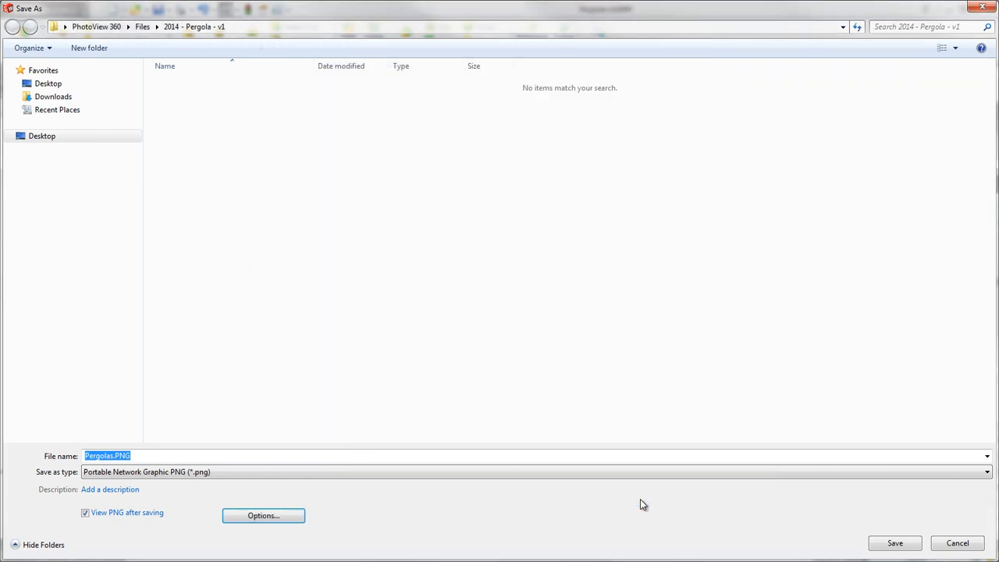
left_click(890, 542)
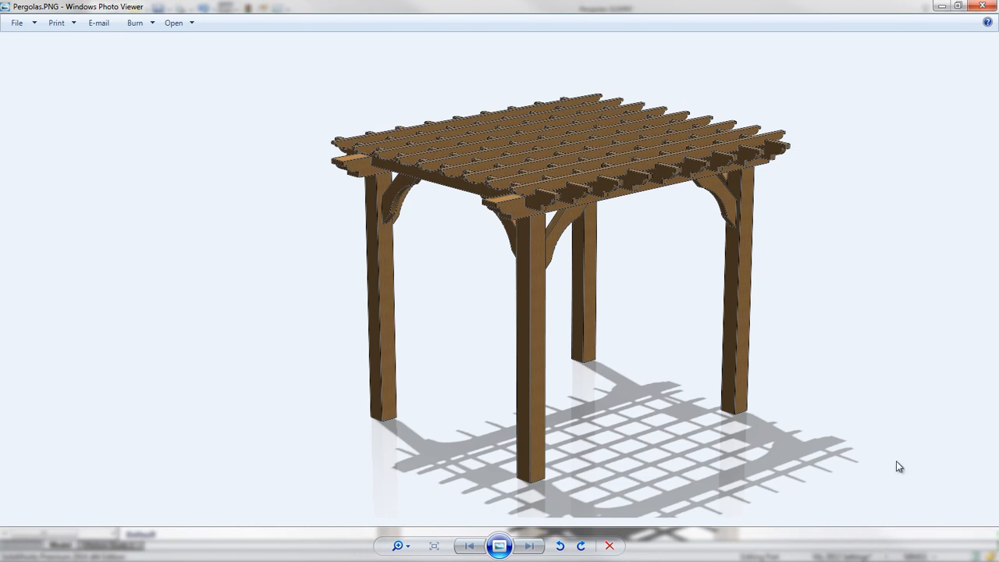
left_click(981, 6)
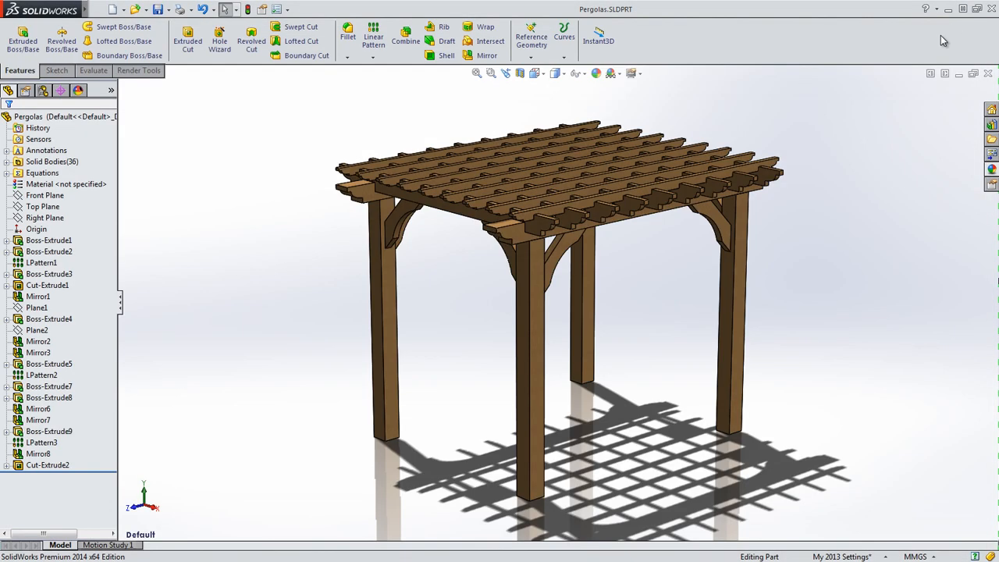
Switch the model to the saved Landscape view and apply a Landscape 4 image scene
left_click(537, 74)
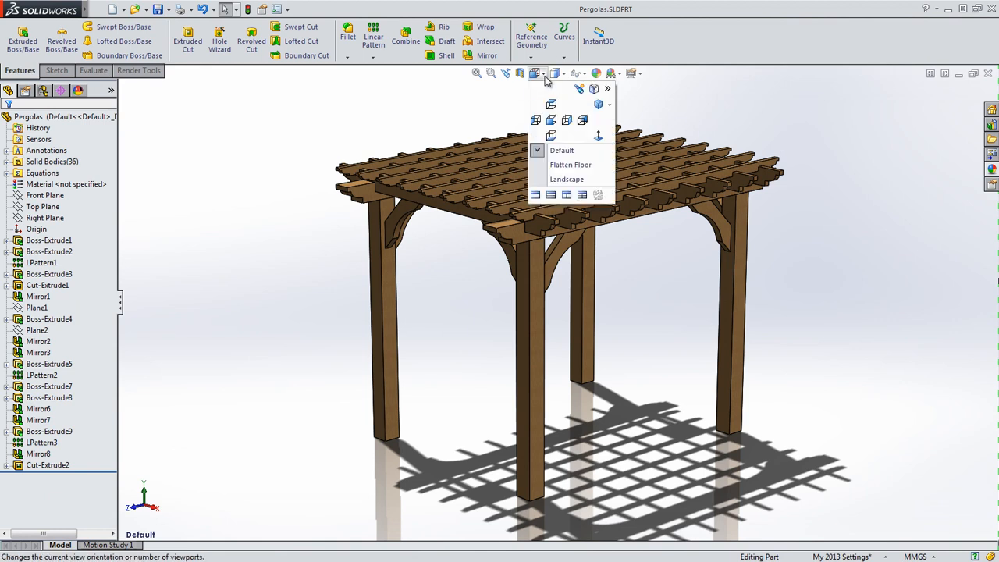
left_click(565, 179)
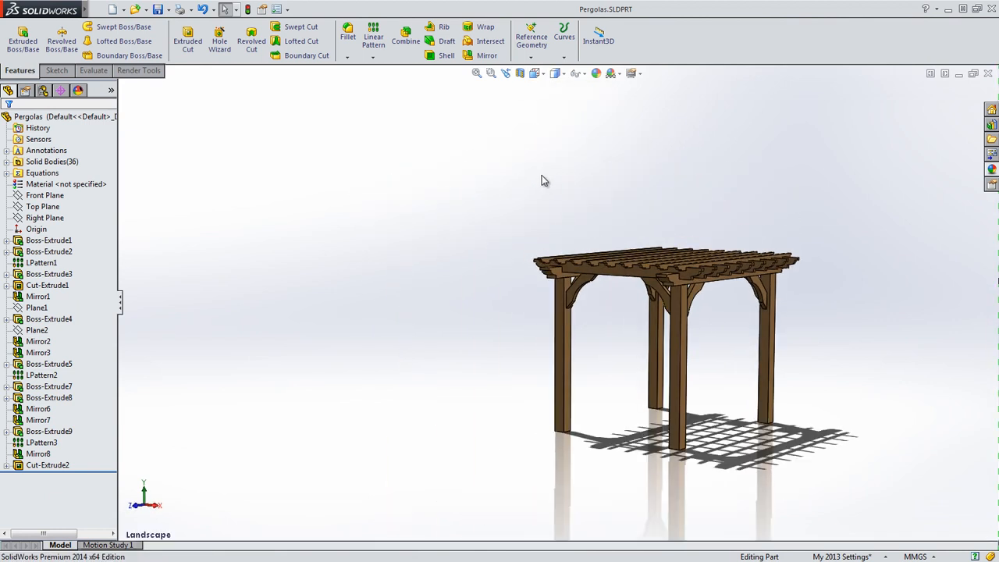
left_click(619, 74)
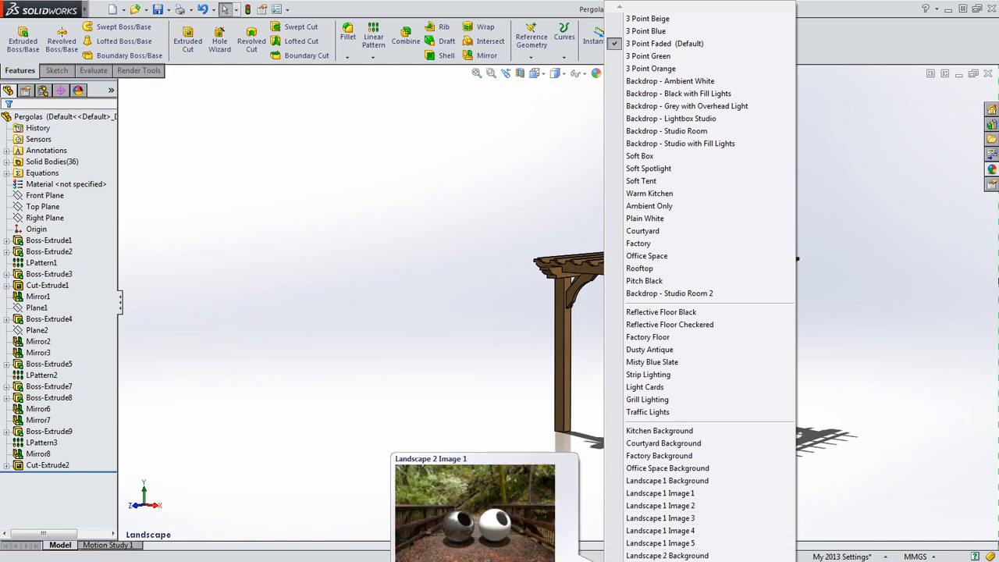
mouse_move(666, 561)
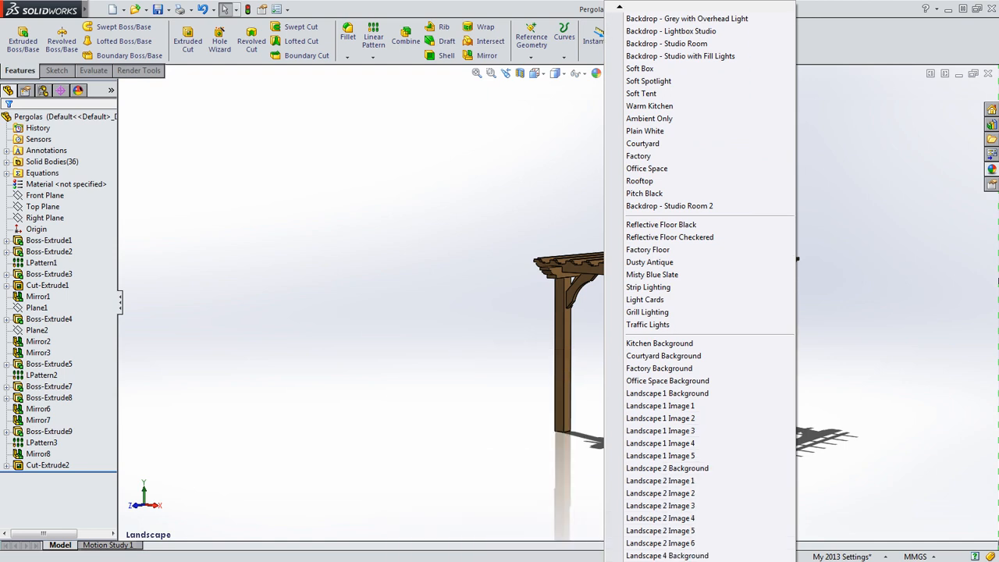
left_click(663, 520)
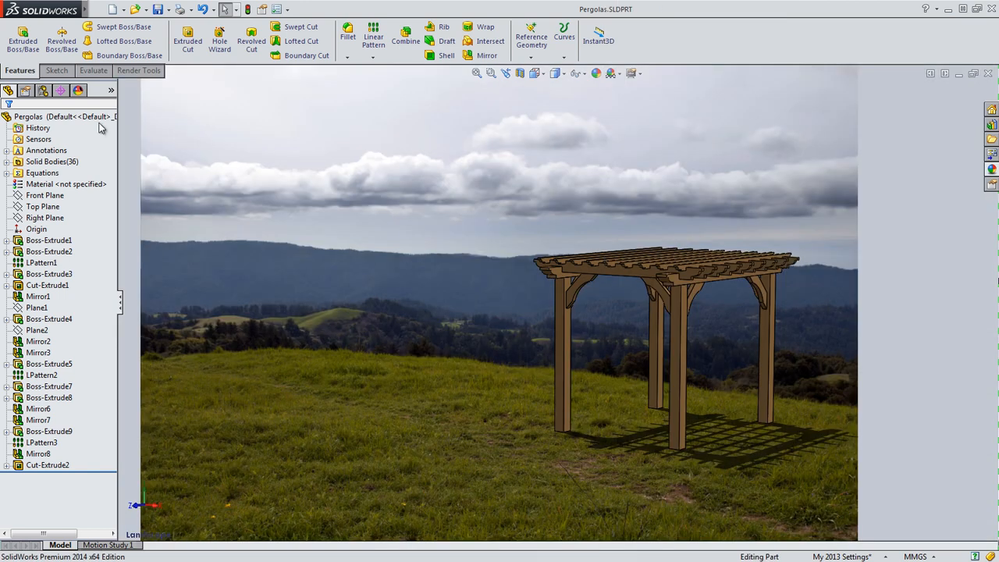
Edit the scene so its background image stretches to fit the SolidWorks window
left_click(78, 91)
right_click(25, 140)
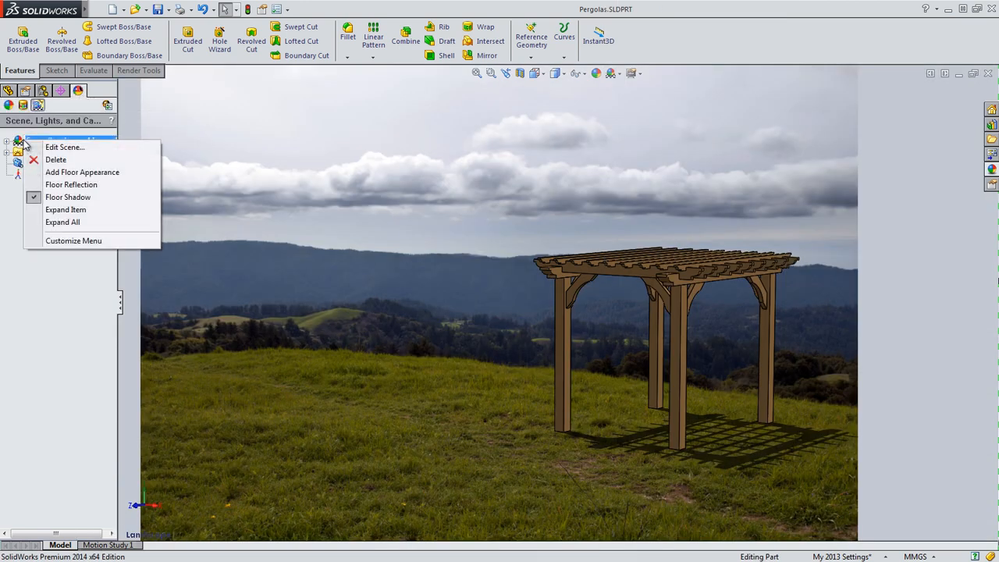
left_click(37, 148)
left_click(25, 238)
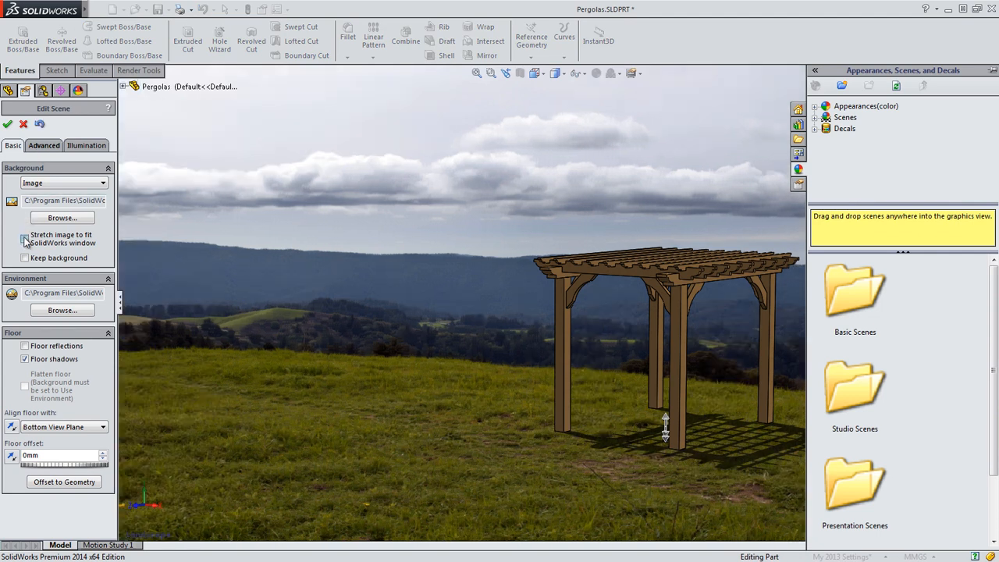
left_click(7, 124)
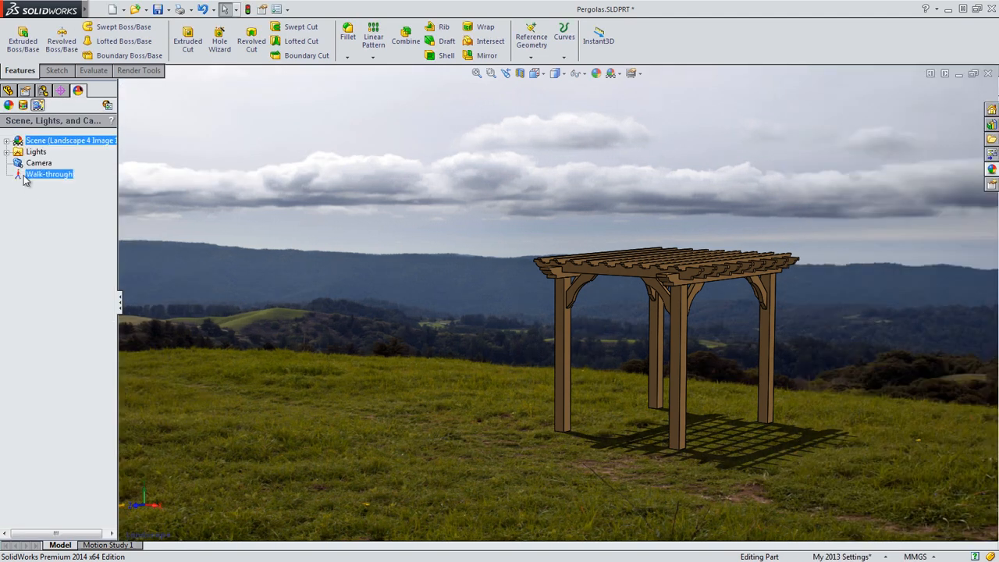
Edit the scene to use the environment as the background and flatten the floor
right_click(25, 140)
left_click(45, 147)
left_click(36, 182)
left_click(43, 227)
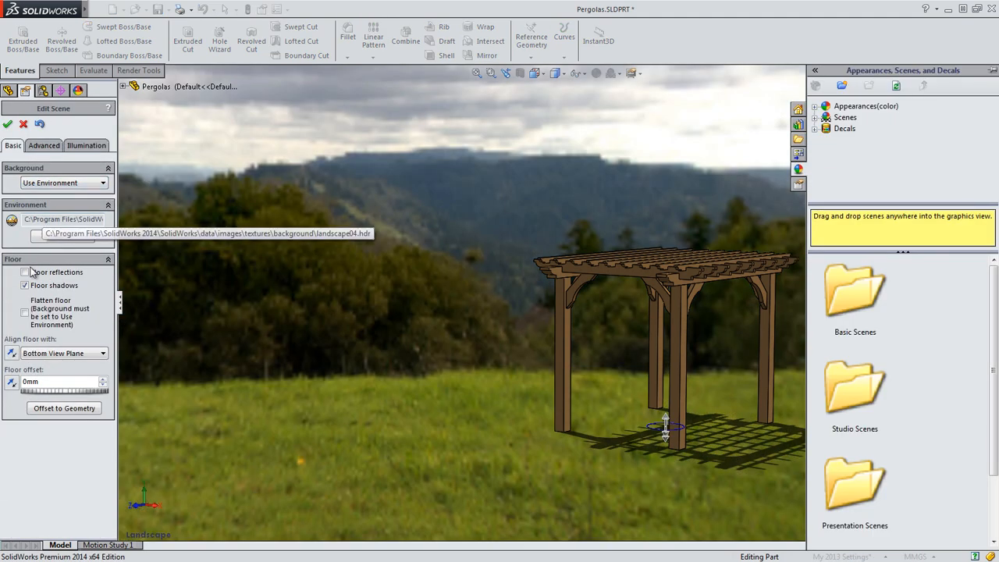
left_click(25, 313)
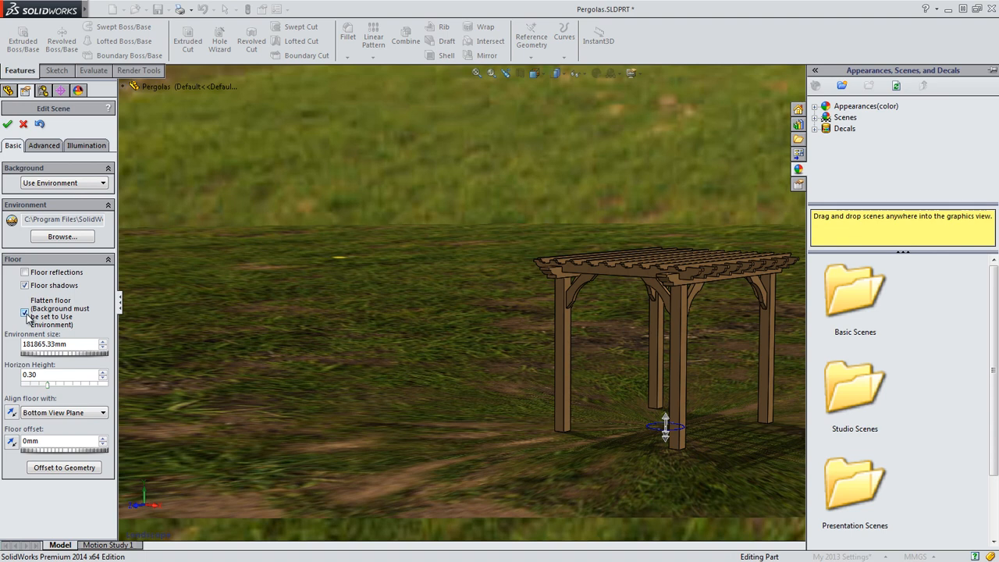
Set the scene's environment size to 35000 mm and horizon height to 0.25, and accept the scene settings
double_click(68, 344)
type("35000")
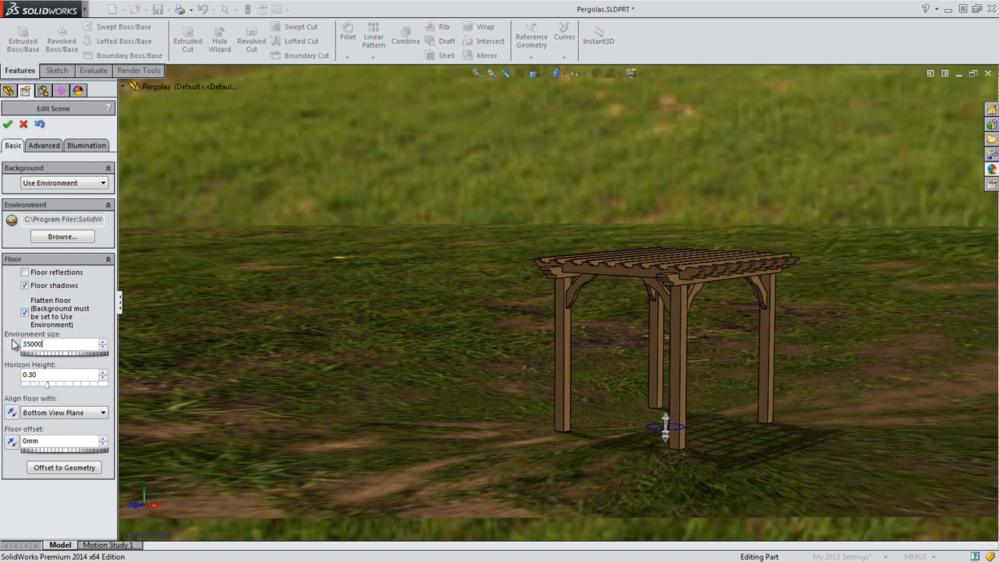
left_click(44, 374)
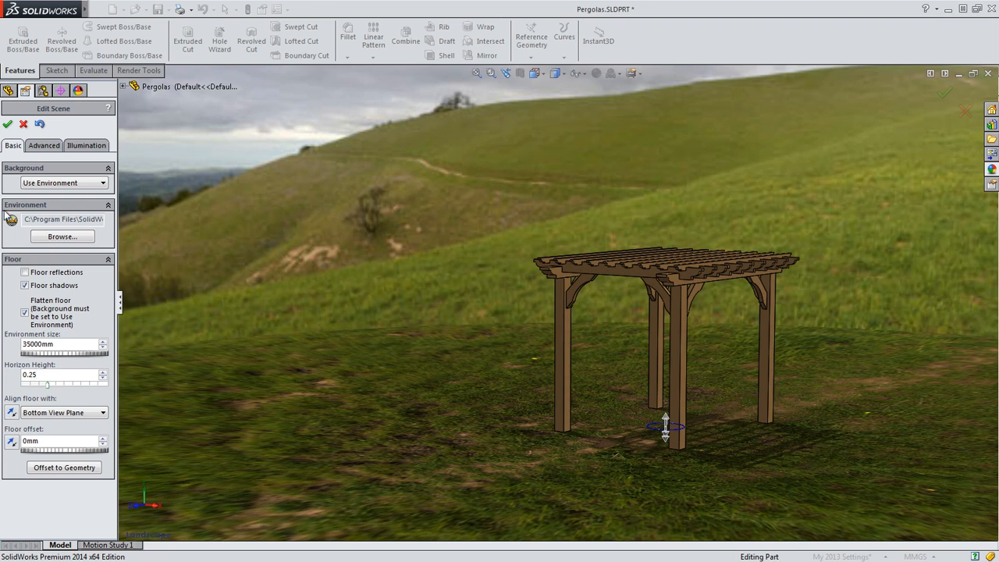
left_click(7, 123)
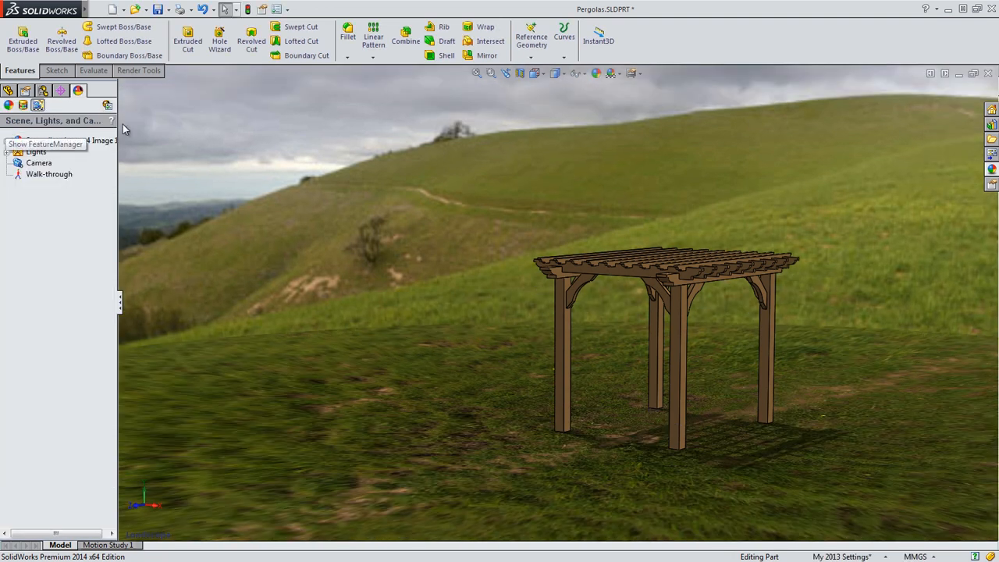
View the scene from the saved Flatten Floor view, apply the 3 Point Faded scene, and restore the Default view
left_click(543, 73)
left_click(549, 165)
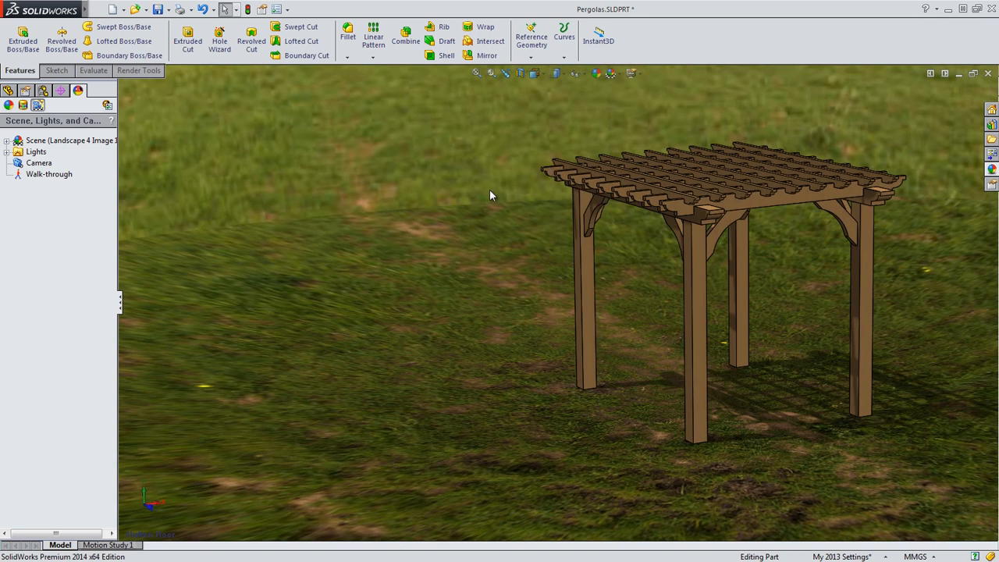
left_click(619, 74)
left_click(644, 44)
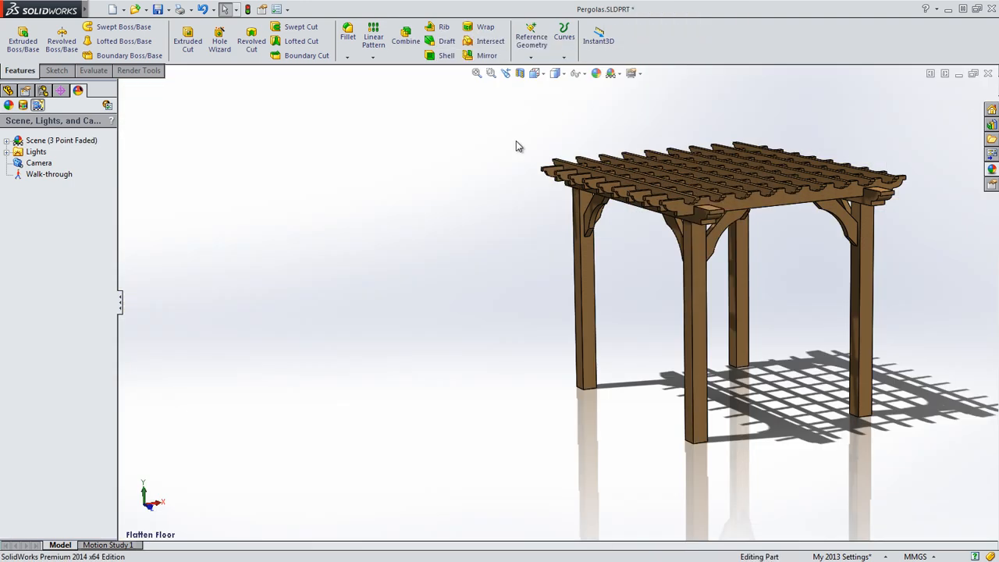
left_click(541, 73)
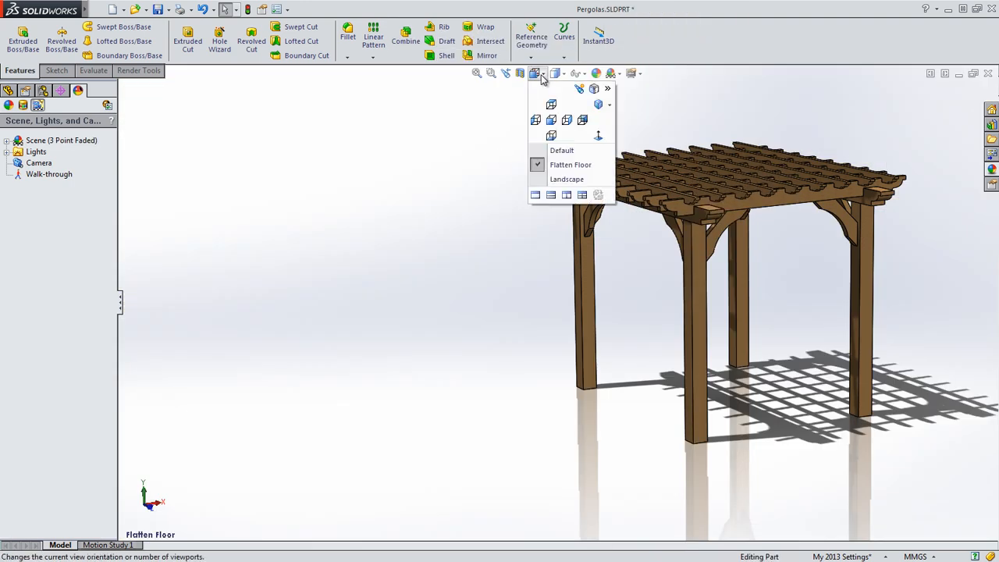
left_click(546, 150)
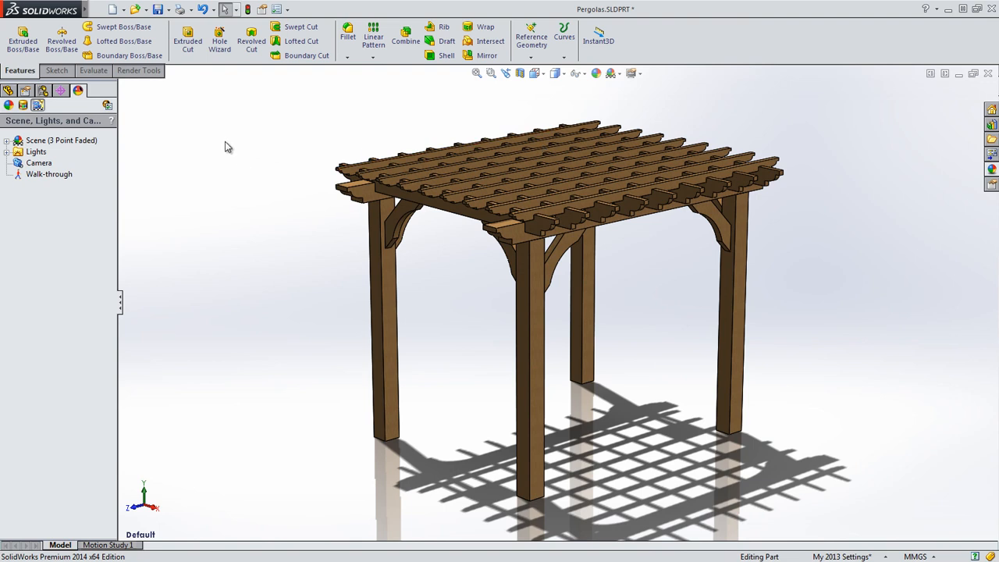
Set the PhotoView 360 output image size to the 1024X768 (4:3) preset
left_click(151, 72)
left_click(306, 47)
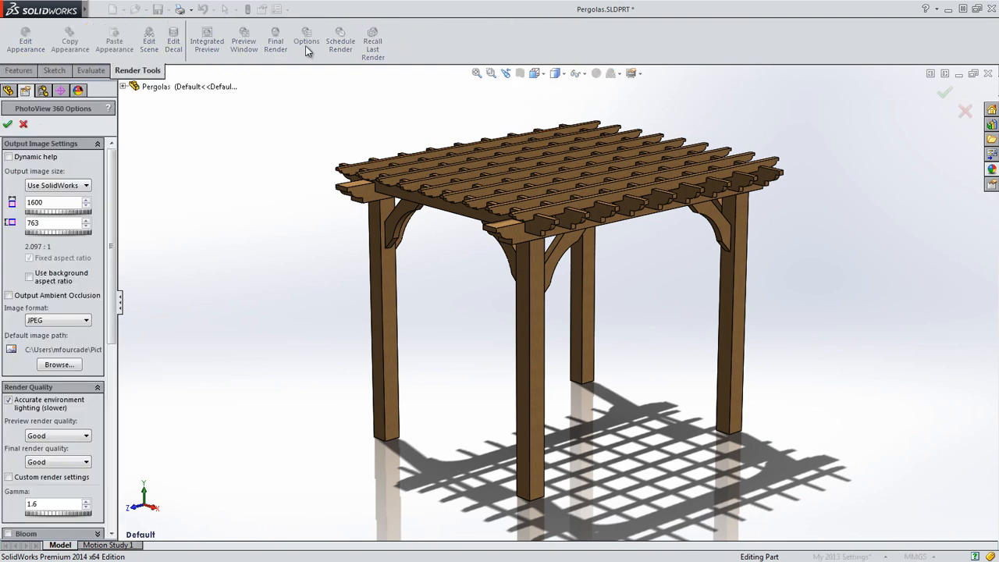
scroll(104, 175, "down", 2)
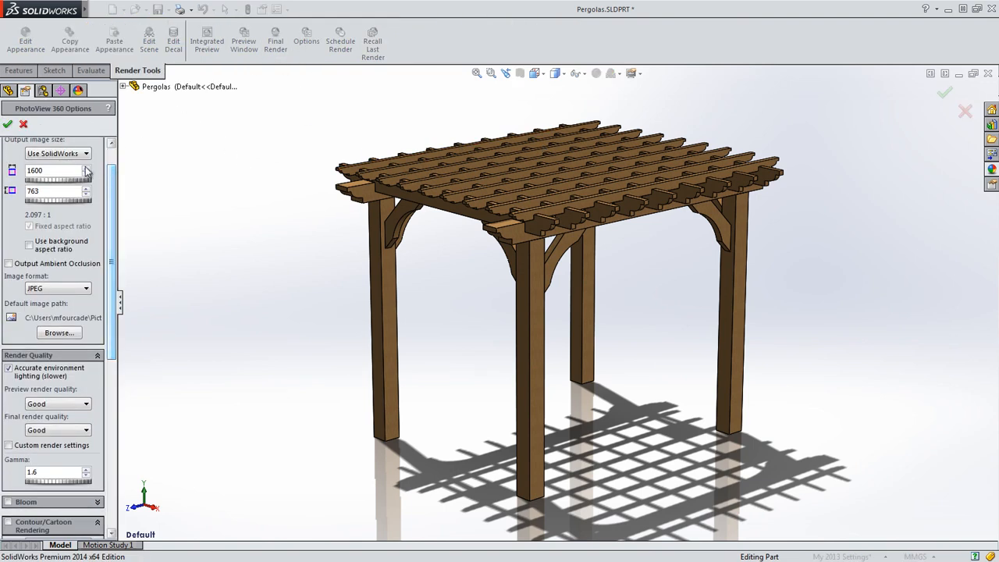
left_click(78, 153)
left_click(68, 193)
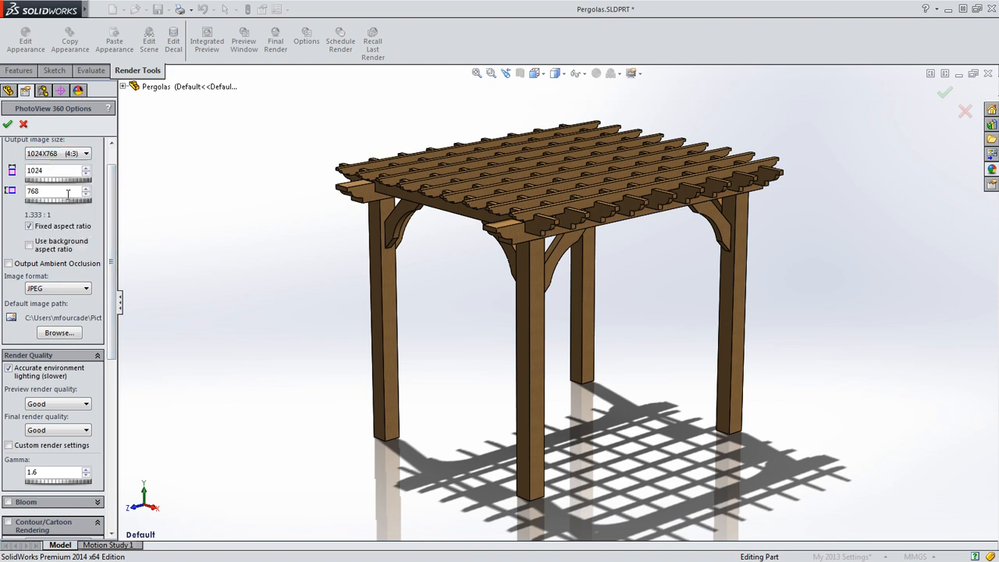
Enable contour/cartoon rendering in the PhotoView 360 options with Cartoon as the type
left_click_drag(102, 203, 104, 305)
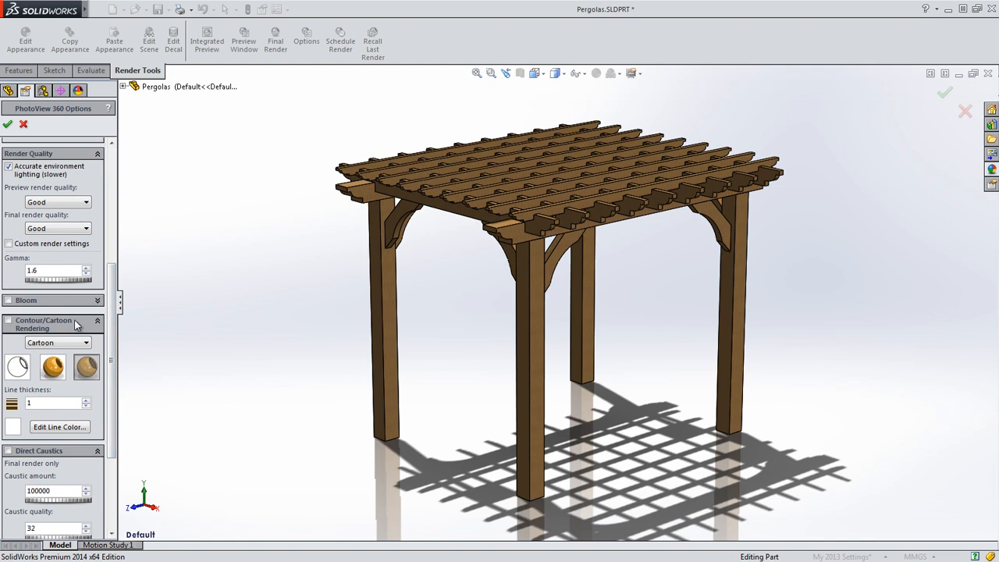
left_click(8, 320)
left_click(58, 343)
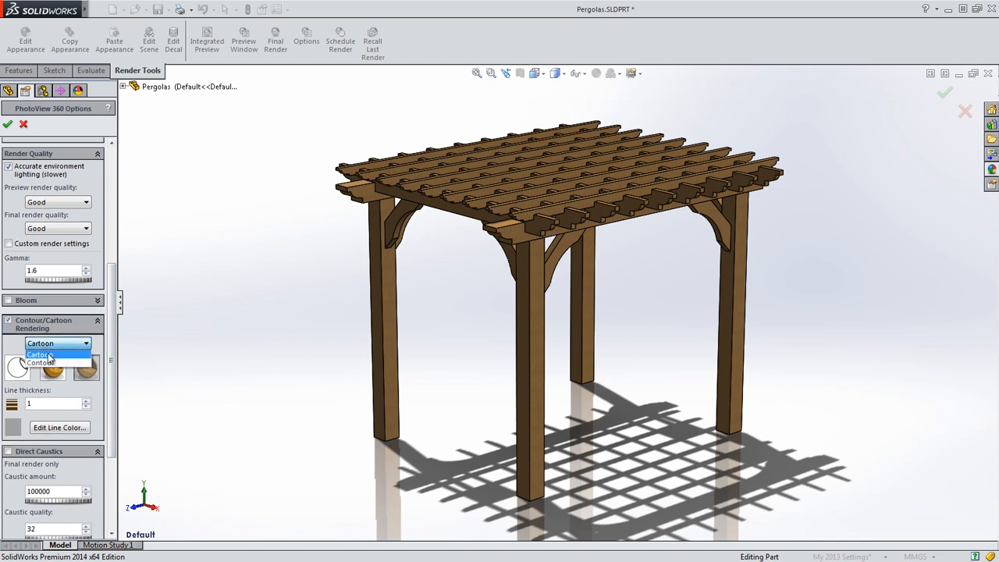
left_click(49, 360)
left_click(58, 342)
left_click(46, 351)
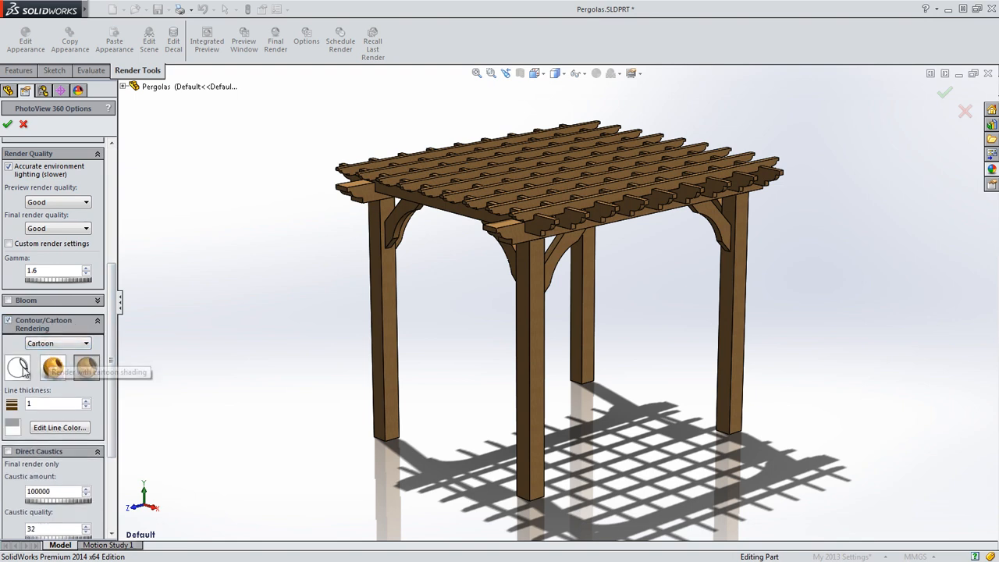
Set the cartoon line thickness to 5 and the line color to black, and accept the render options
double_click(25, 403)
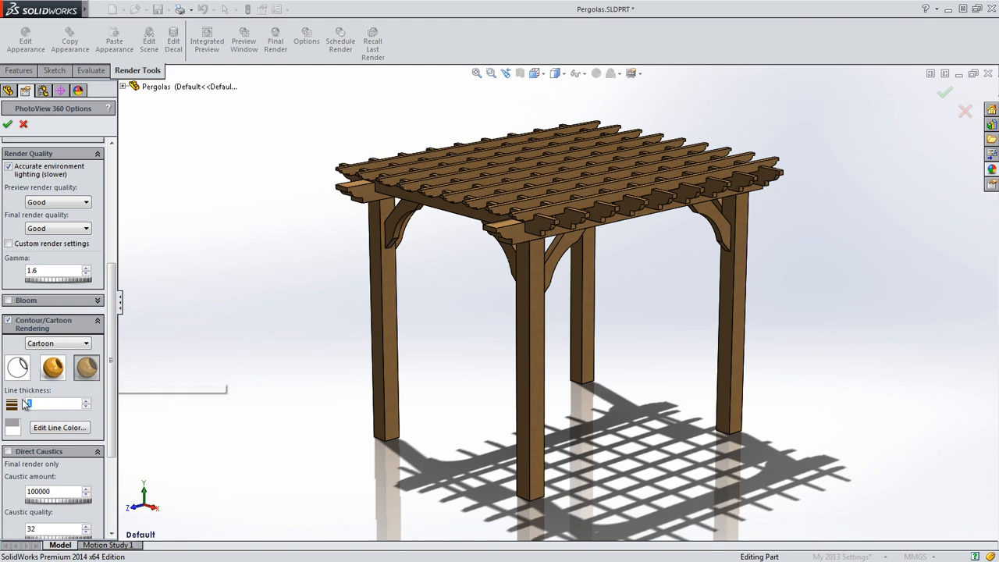
type("5")
left_click(58, 428)
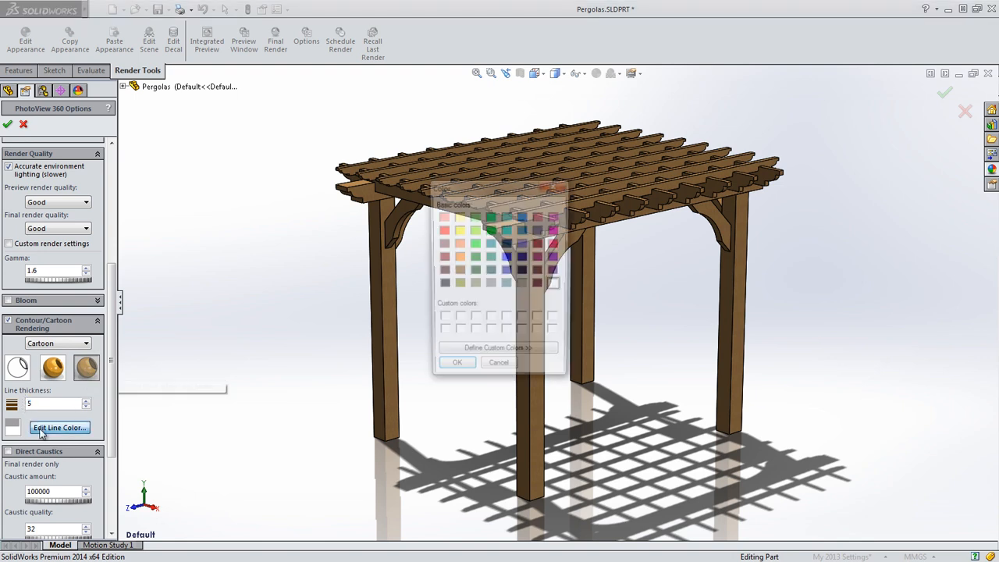
left_click(442, 285)
left_click(453, 371)
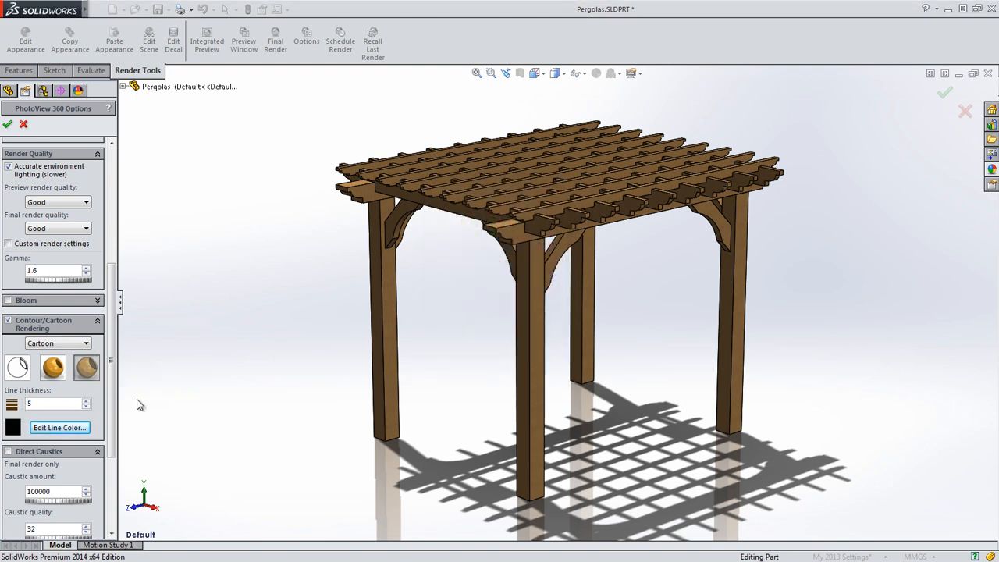
scroll(106, 406, "up", 5)
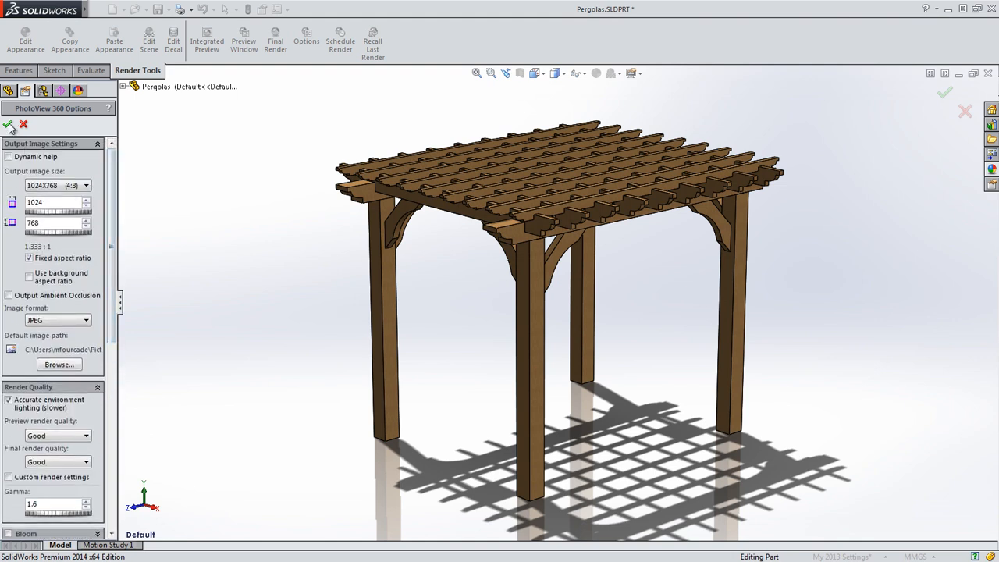
left_click(9, 125)
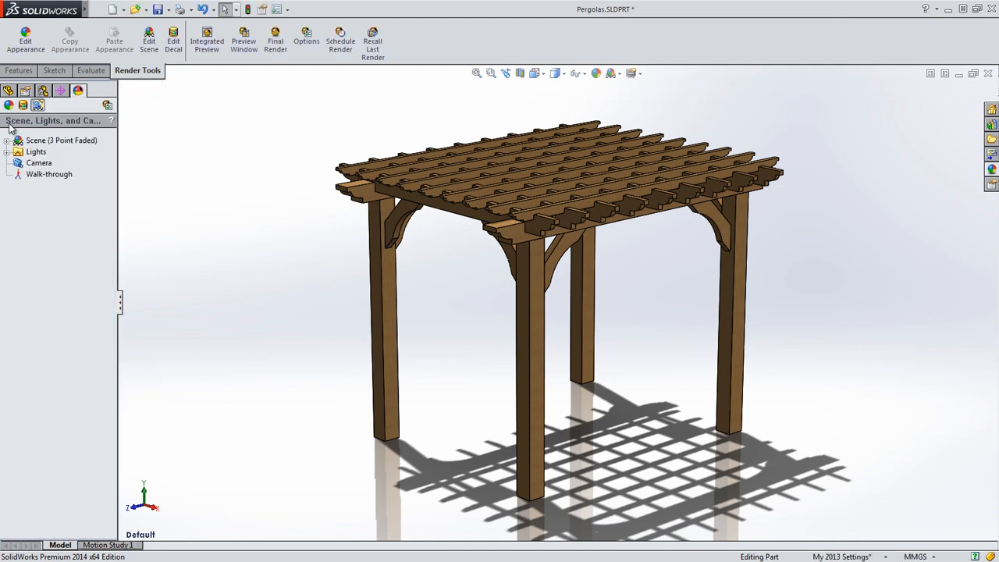
Run a final render of the pergola and close the render window
left_click(270, 45)
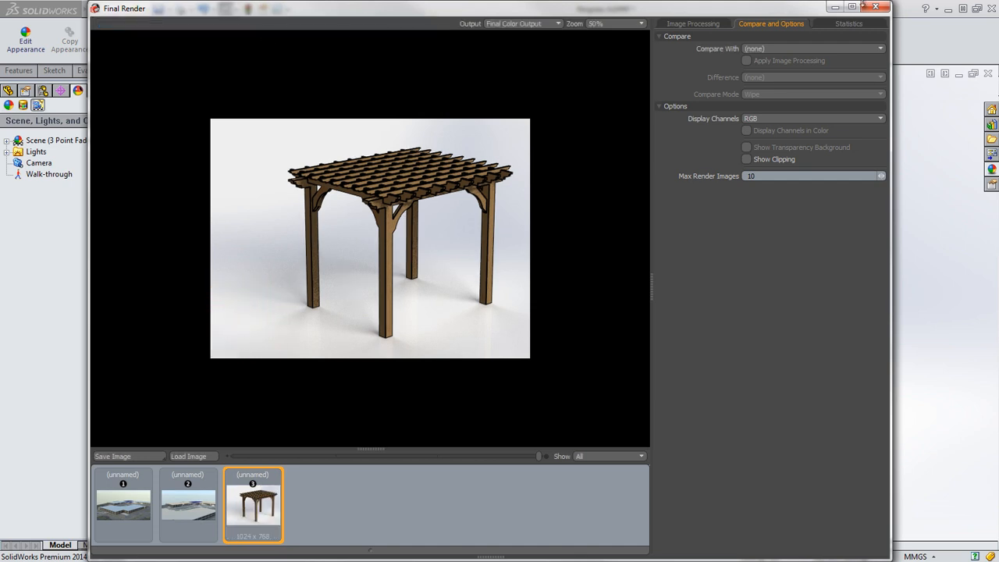
left_click(874, 7)
left_click(832, 114)
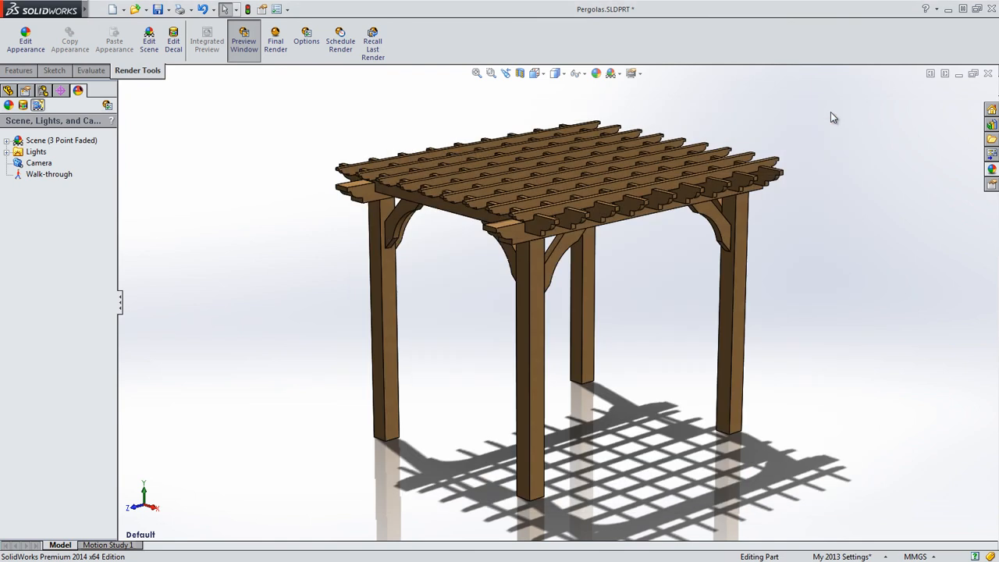
Add a sunlight to the scene lights, using the pergola's upper front beam edge as the north direction reference
left_click(7, 152)
left_click(37, 153)
right_click(37, 154)
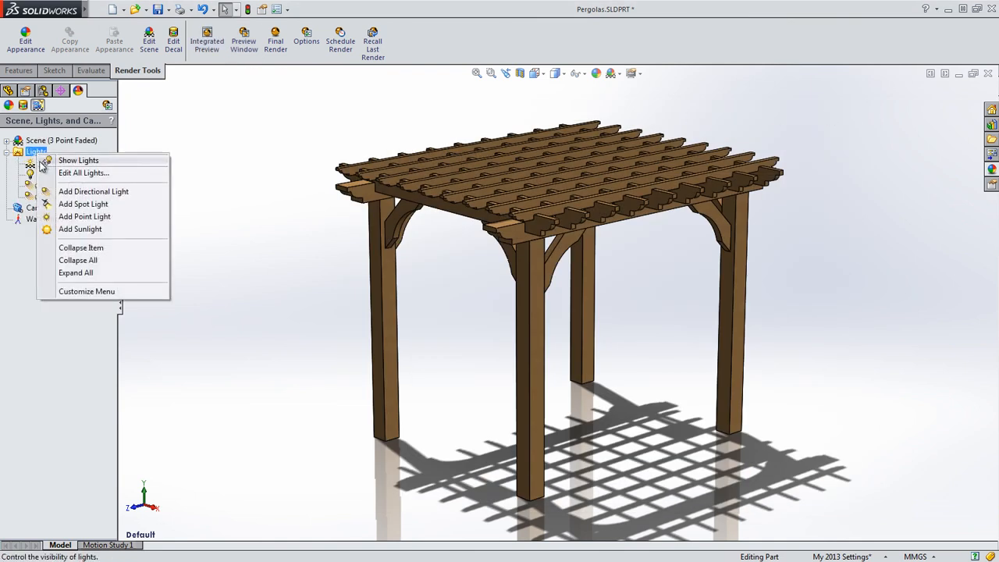
left_click(157, 233)
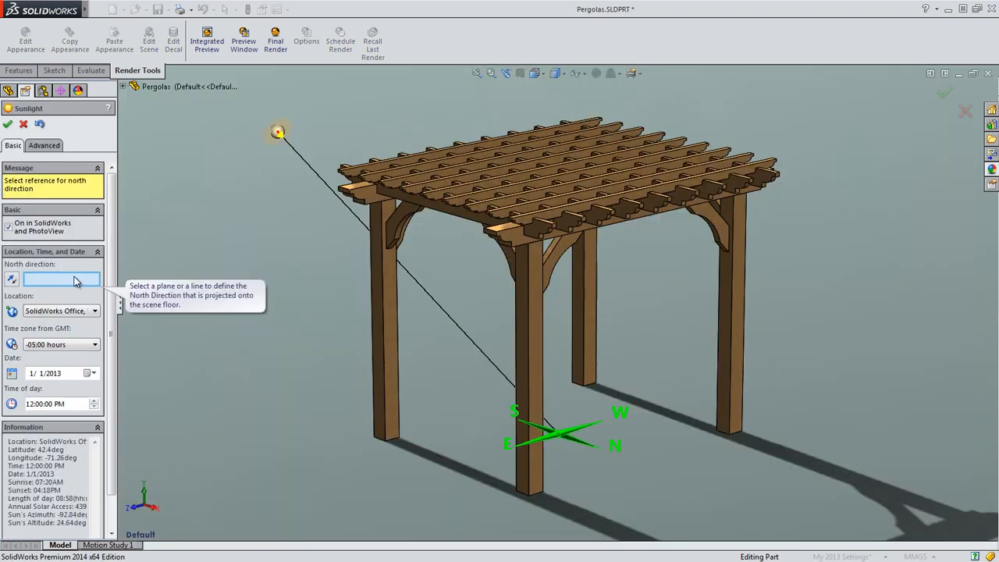
left_click(449, 212)
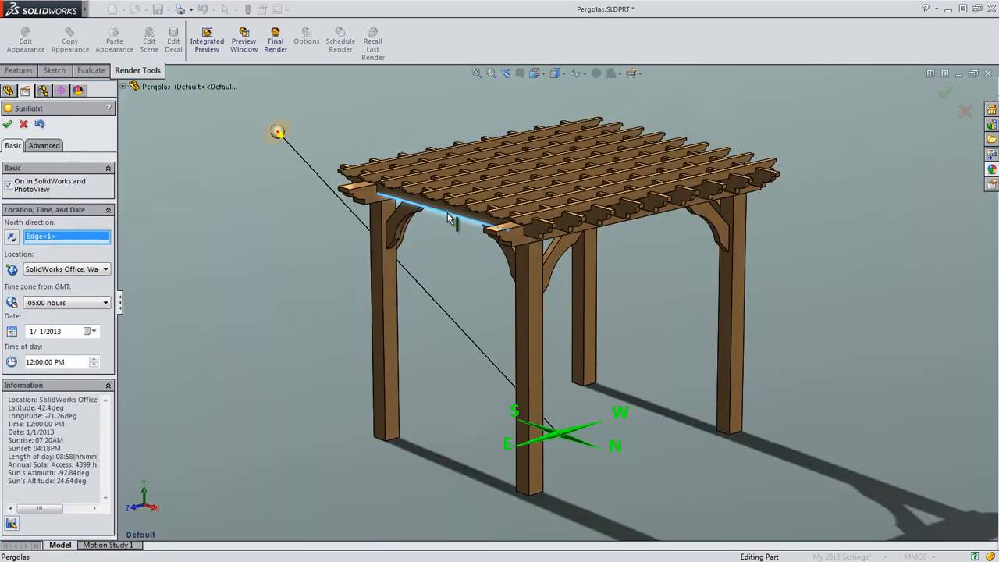
Try the Specify Location option for the sunlight, and return the location to SolidWorks Office, Waltham MA
left_click(101, 269)
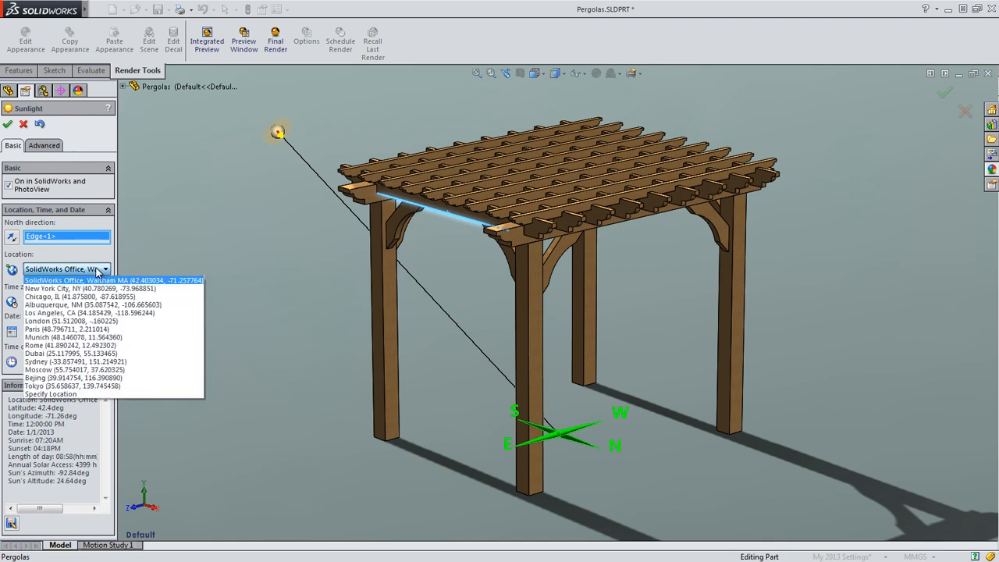
left_click(74, 394)
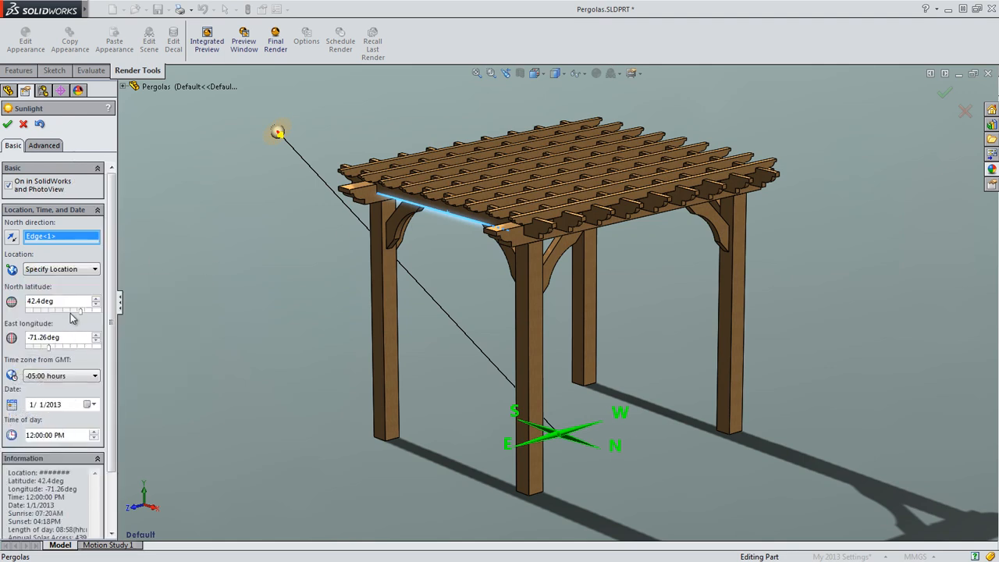
left_click(68, 270)
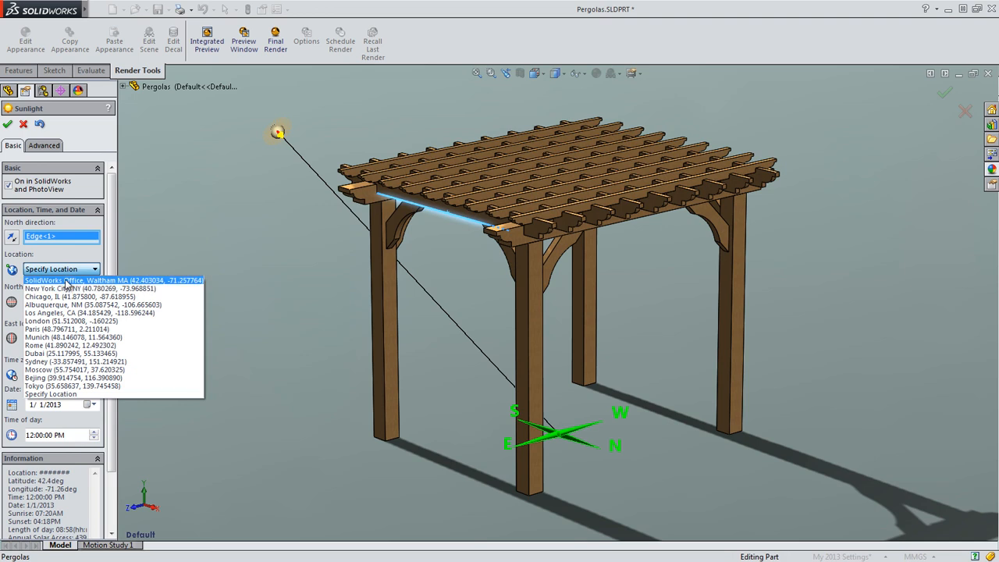
left_click(65, 281)
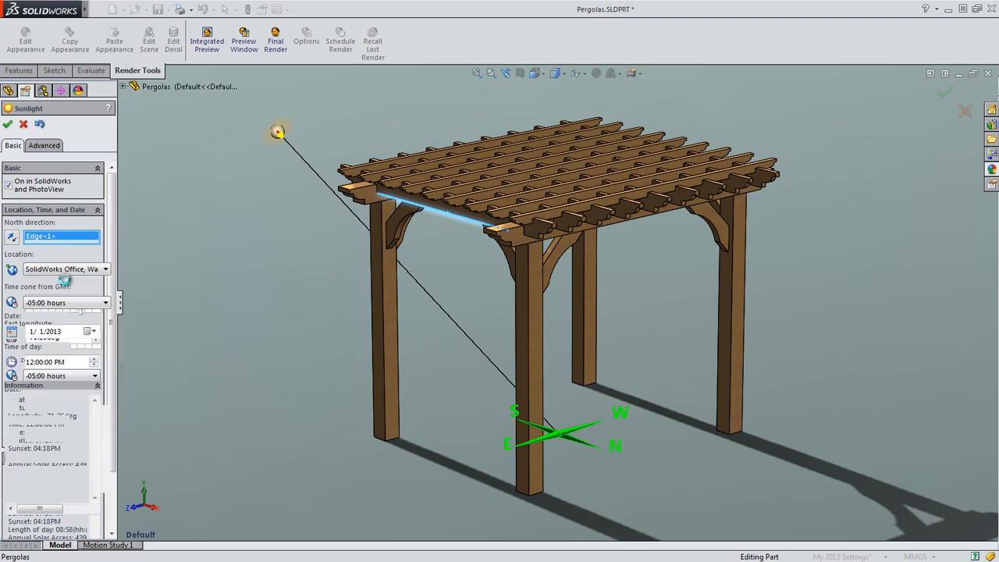
Set the sunlight date to 5/1/2013
left_click(90, 331)
left_click(132, 349)
left_click(133, 349)
left_click(133, 348)
left_click(133, 349)
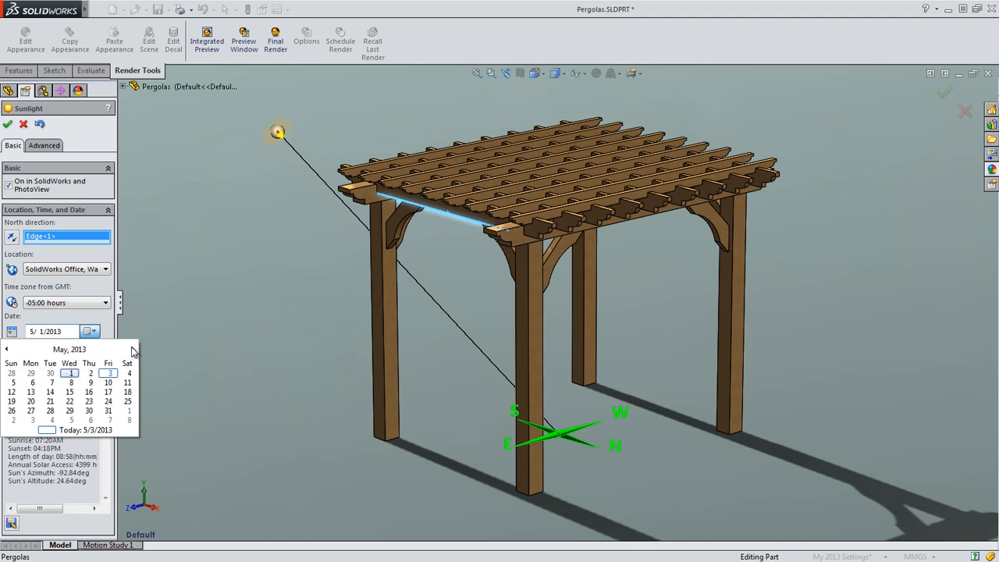
left_click(72, 375)
Set the sunlight's time of day to 5:00:00 PM and accept the sunlight settings
left_click(31, 362)
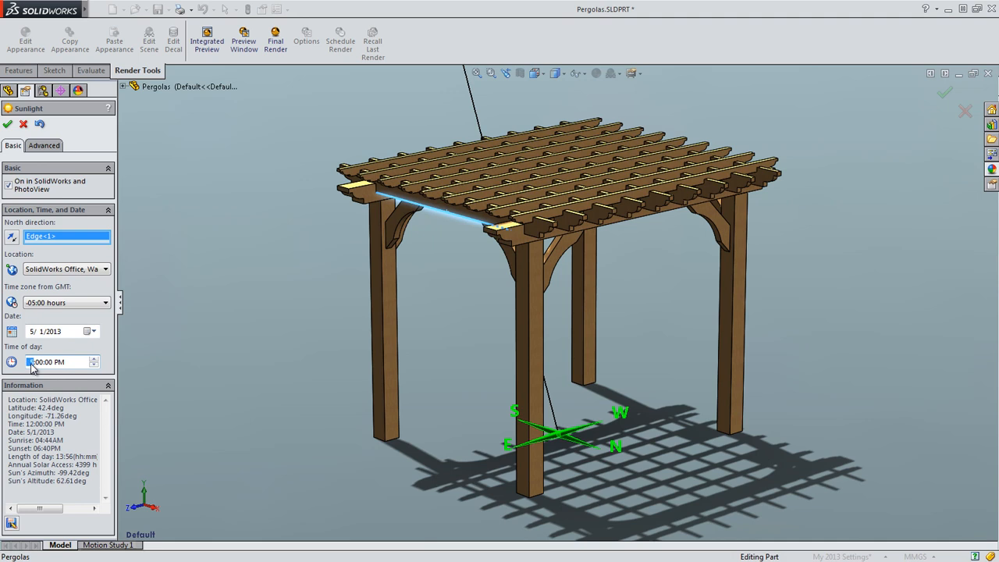
type("5")
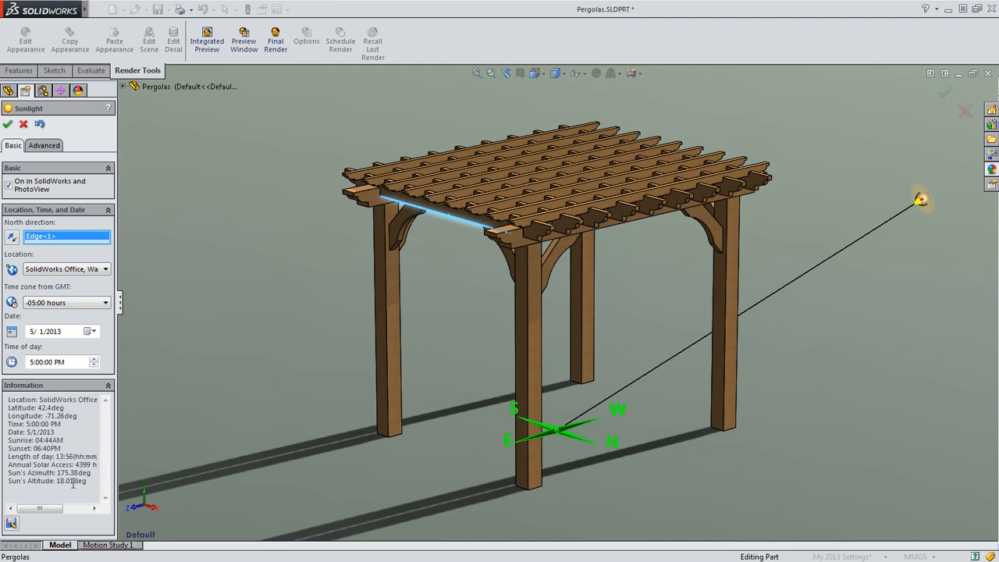
left_click(7, 124)
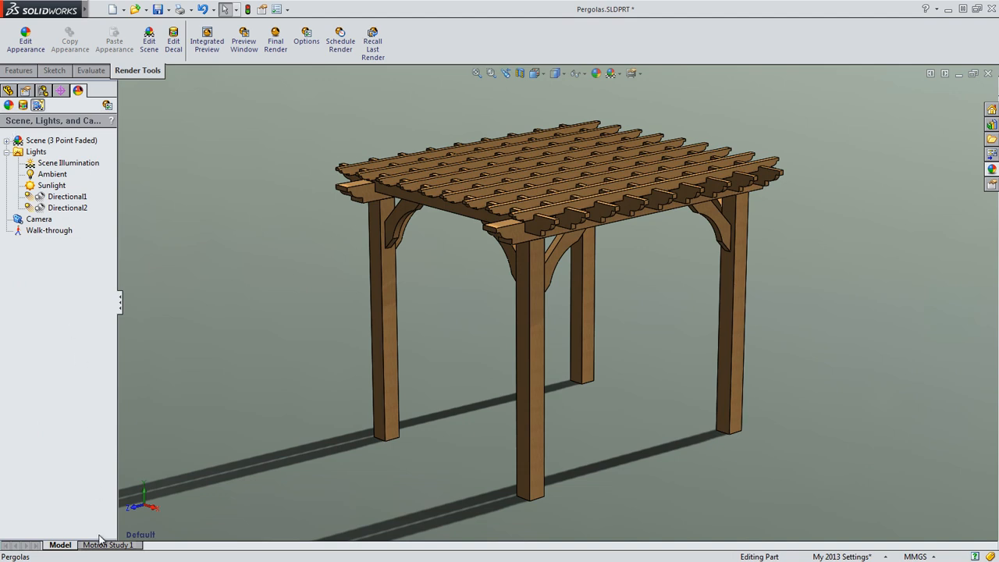
Open Motion Study 1 and expand its Lights, Cameras and Scene entries to show the Sunlight
left_click(103, 544)
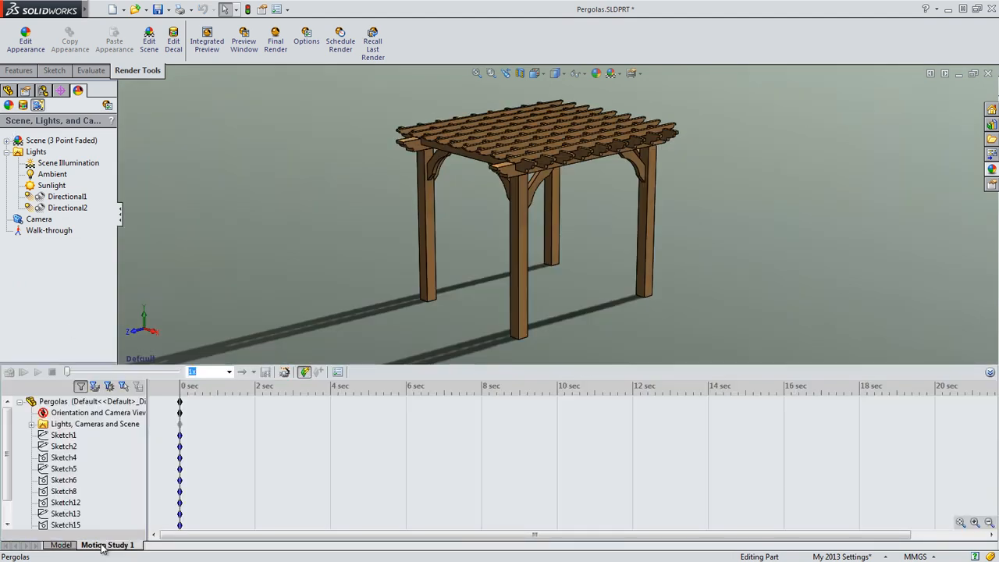
left_click(31, 423)
left_click(69, 437)
left_click(74, 457)
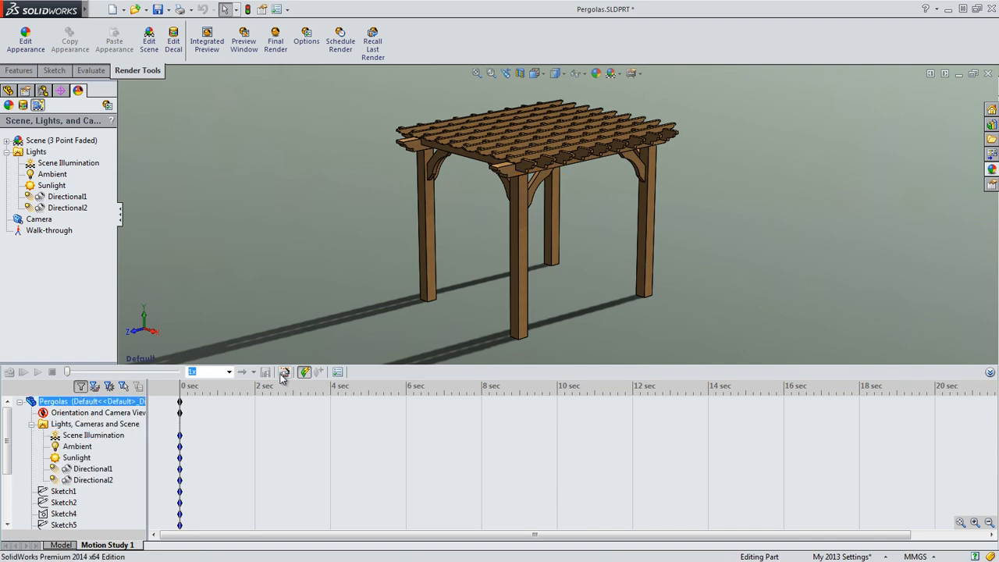
Create a Solar Access Study animation with fixed date and variable time, from sunrise to sunset on 5/3/2013
left_click(283, 373)
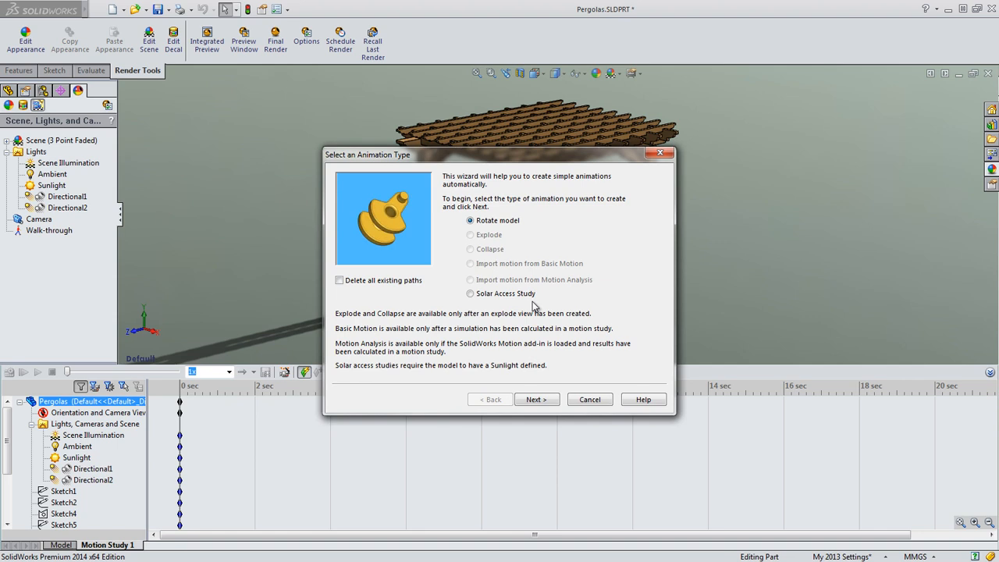
left_click(470, 294)
left_click(536, 399)
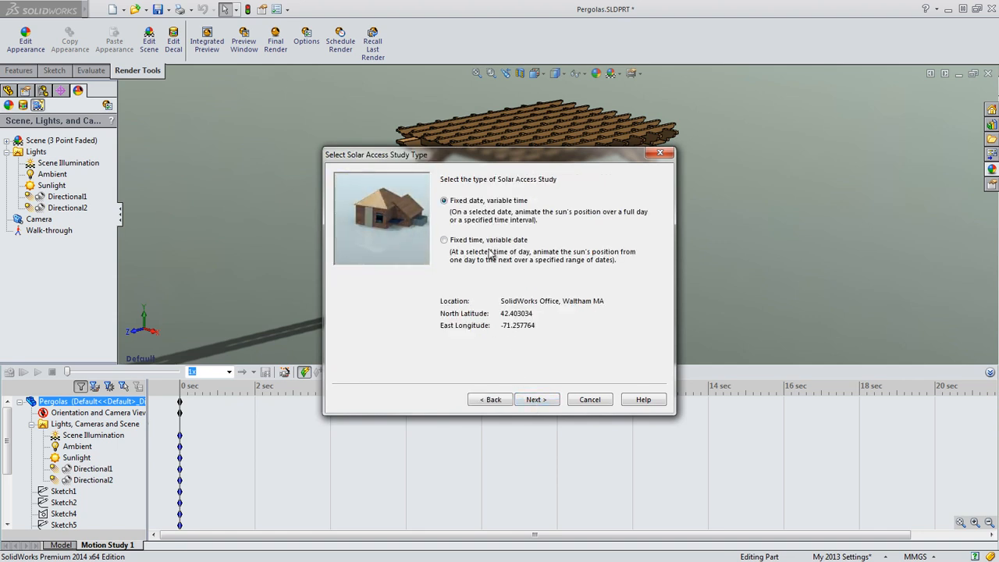
left_click(546, 400)
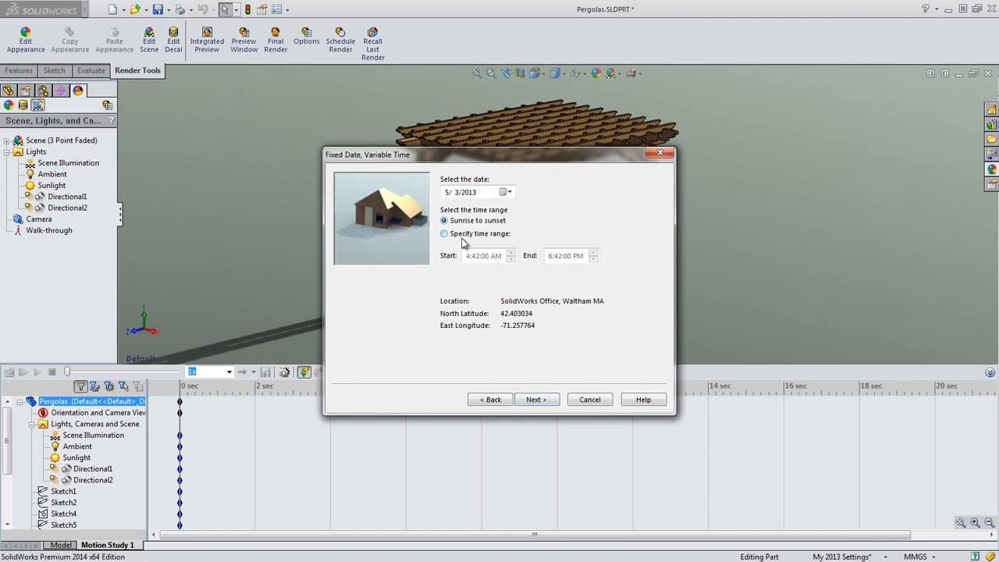
left_click(546, 400)
left_click(548, 402)
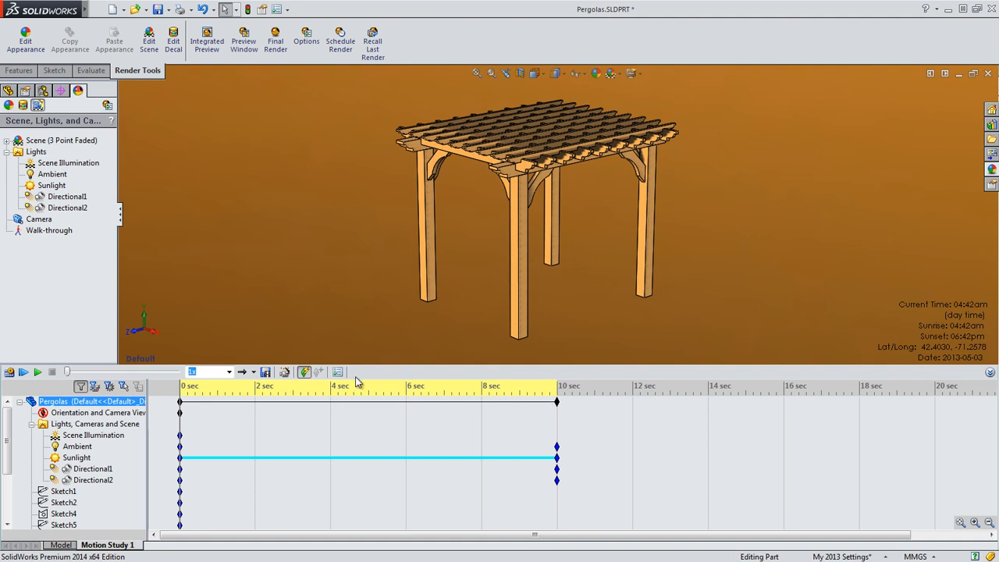
Calculate the motion study and play back the solar access animation of the pergola
left_click(10, 373)
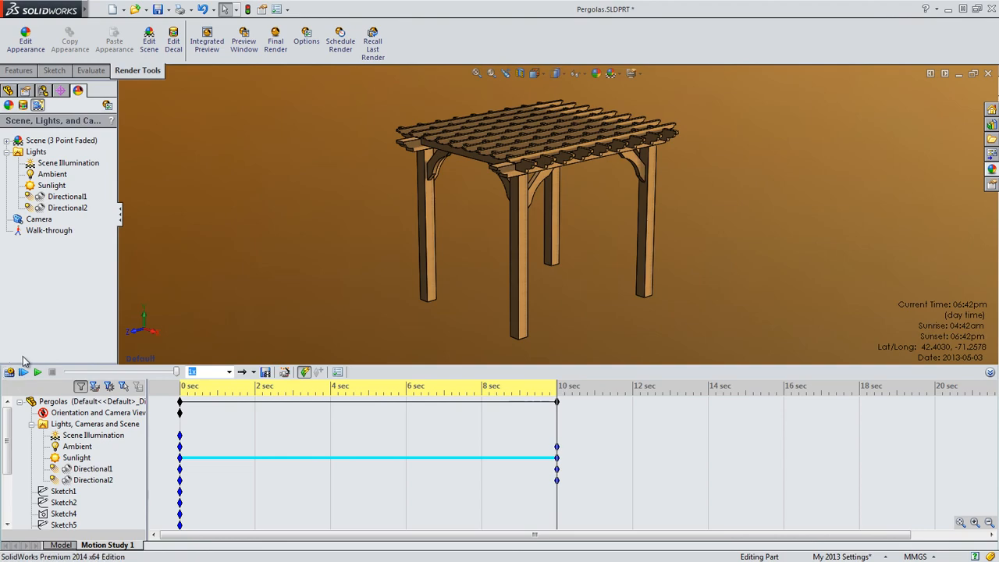
left_click(38, 372)
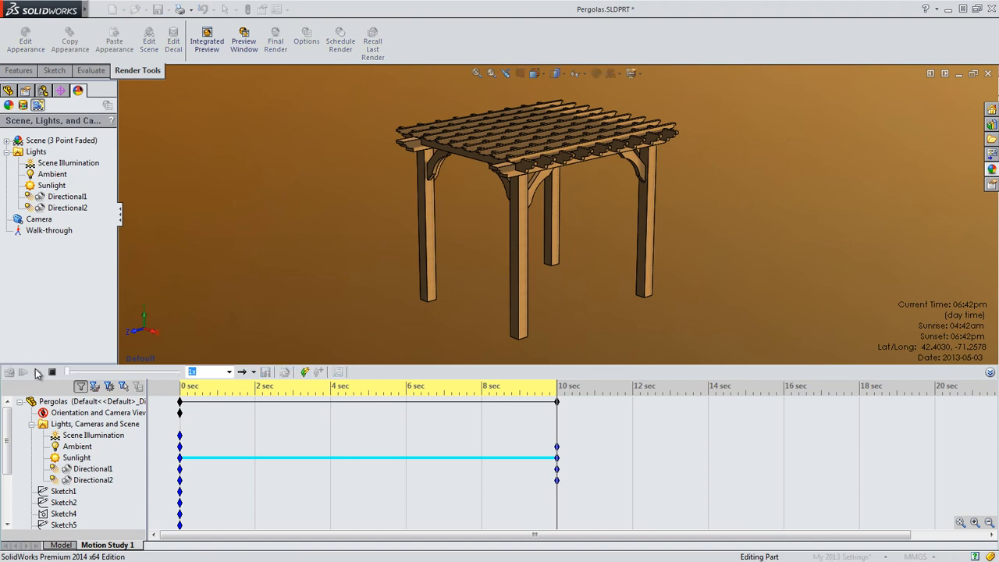